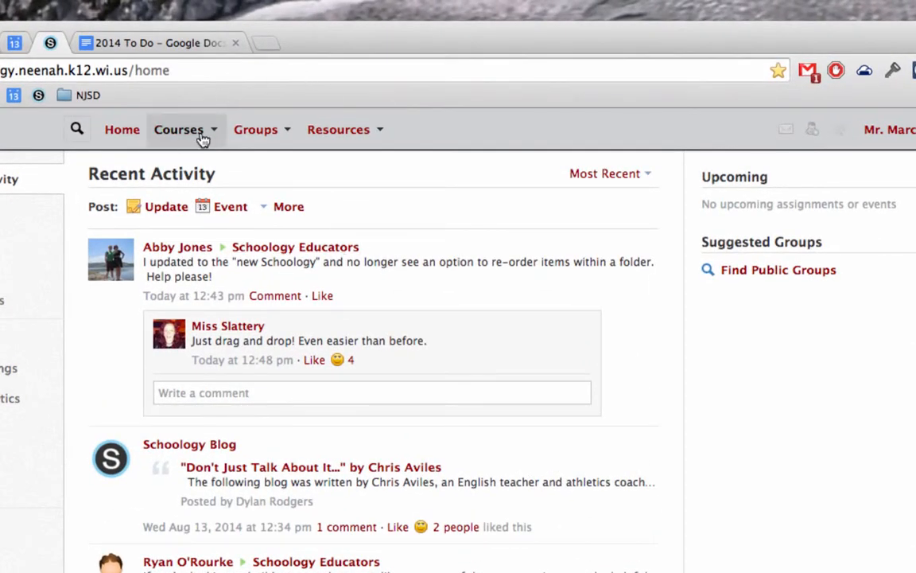
Start creating a new course and enter the teacher's title and surname as the course name.
click(204, 139)
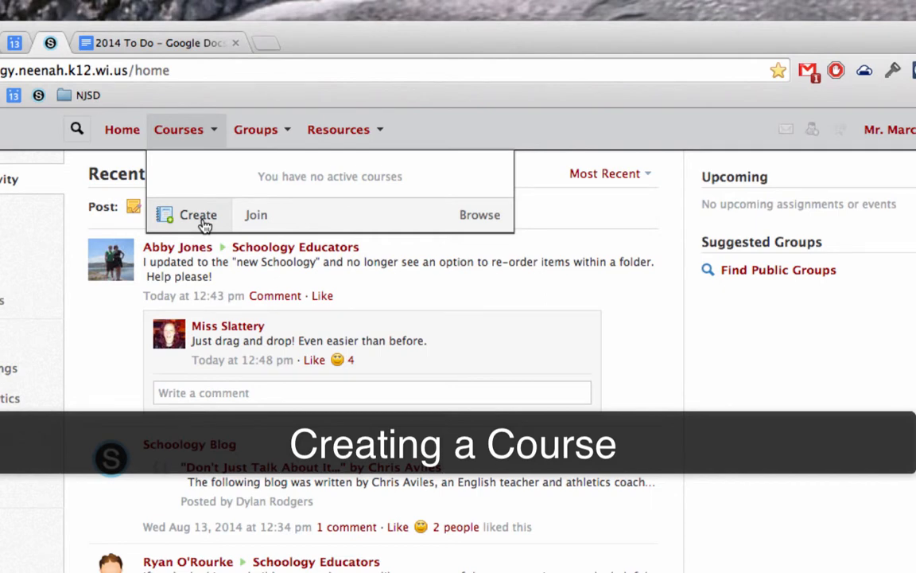
click(202, 223)
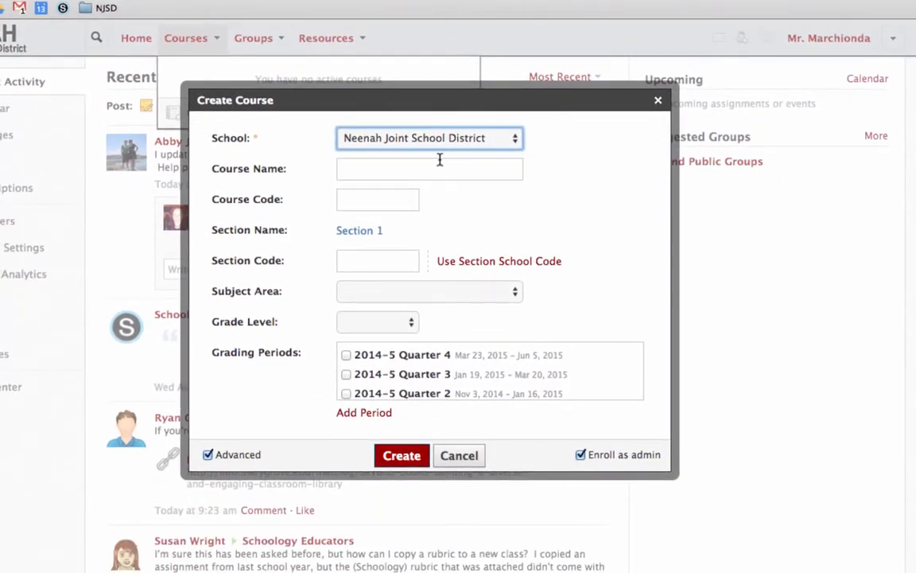
click(409, 168)
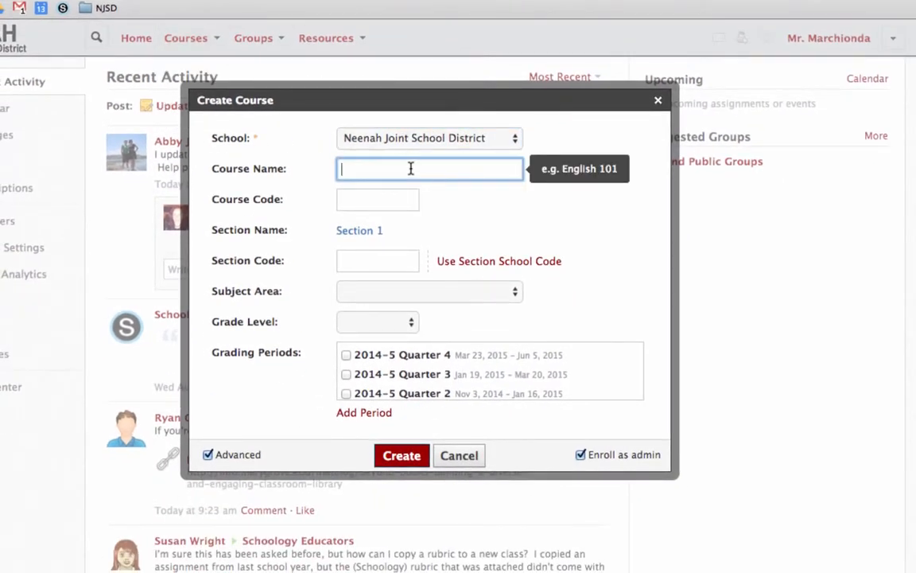
text(Mr. Marchionda)
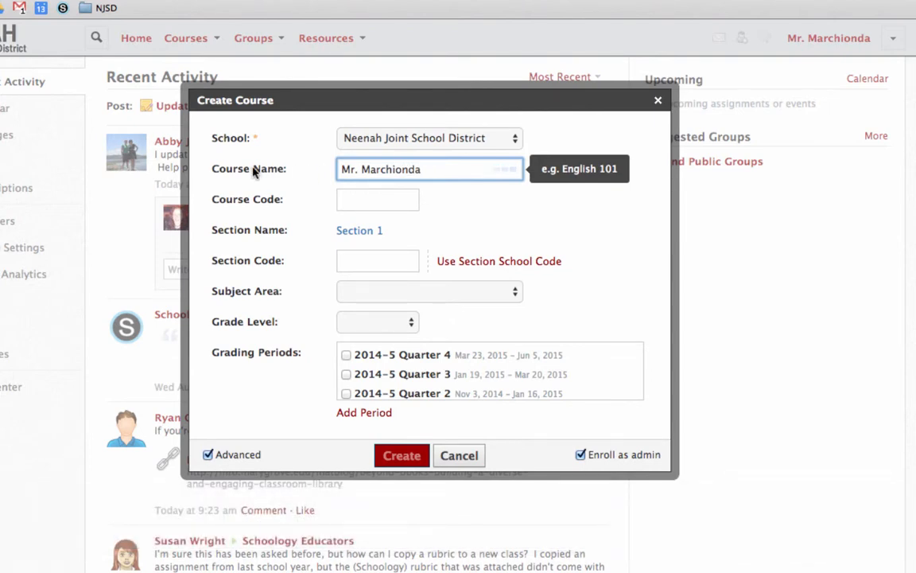
click(436, 169)
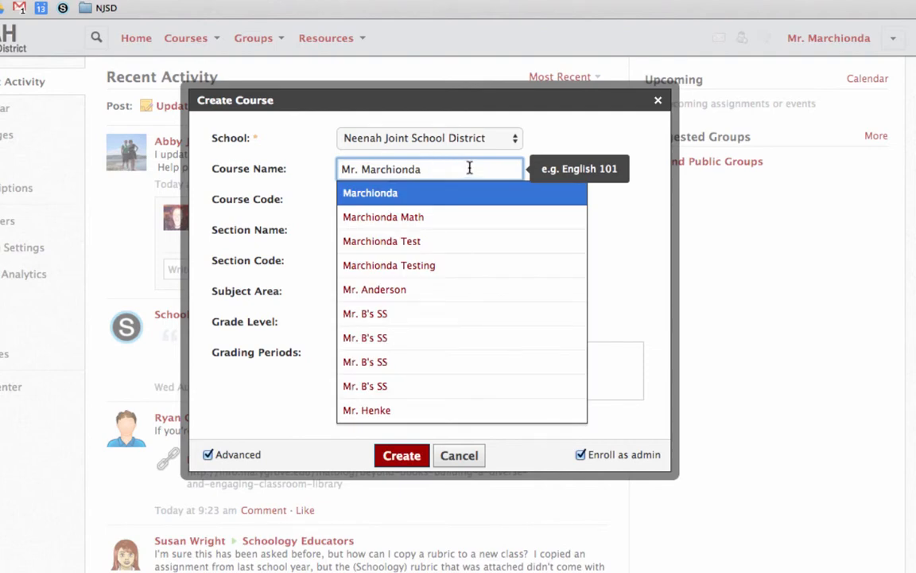
click(640, 225)
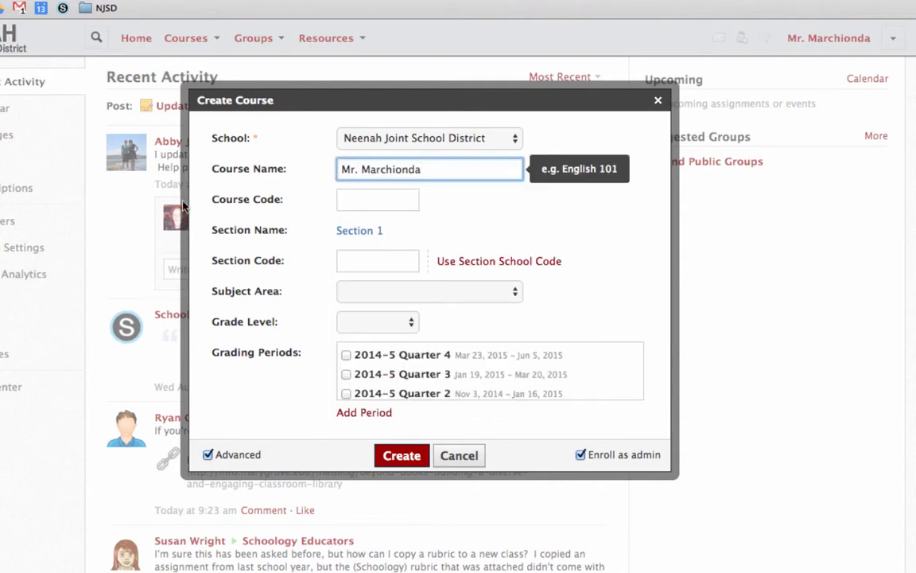
Rename the course's first section to "Math Hour 1".
click(366, 232)
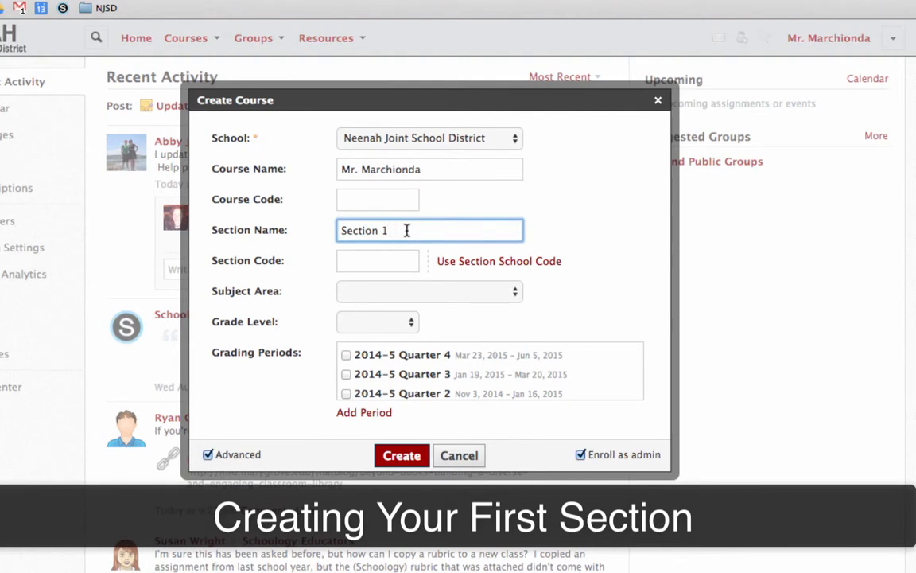
drag(407, 230, 313, 230)
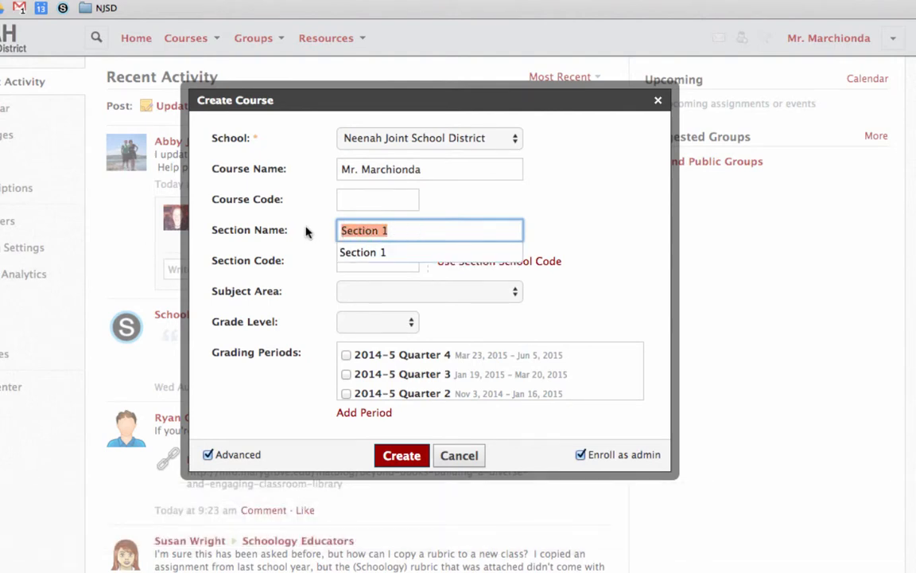
text(Math)
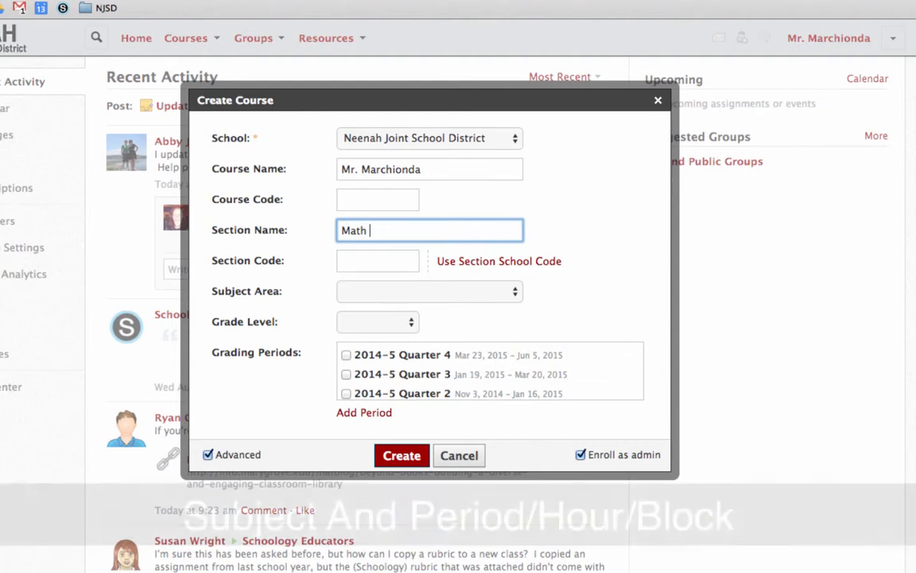
text( Hour)
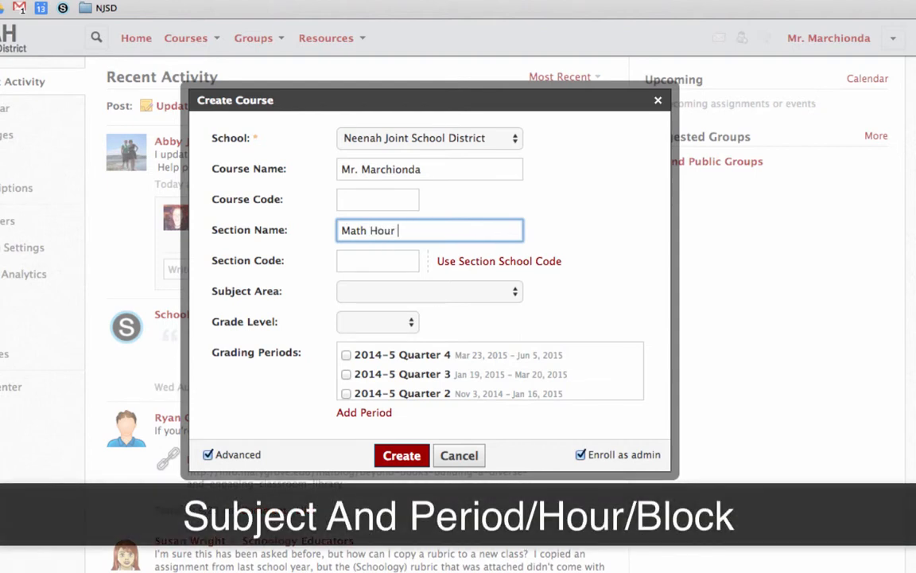
text( 1)
Set the course's subject area to Mathematics and its grade level to 7.
click(359, 292)
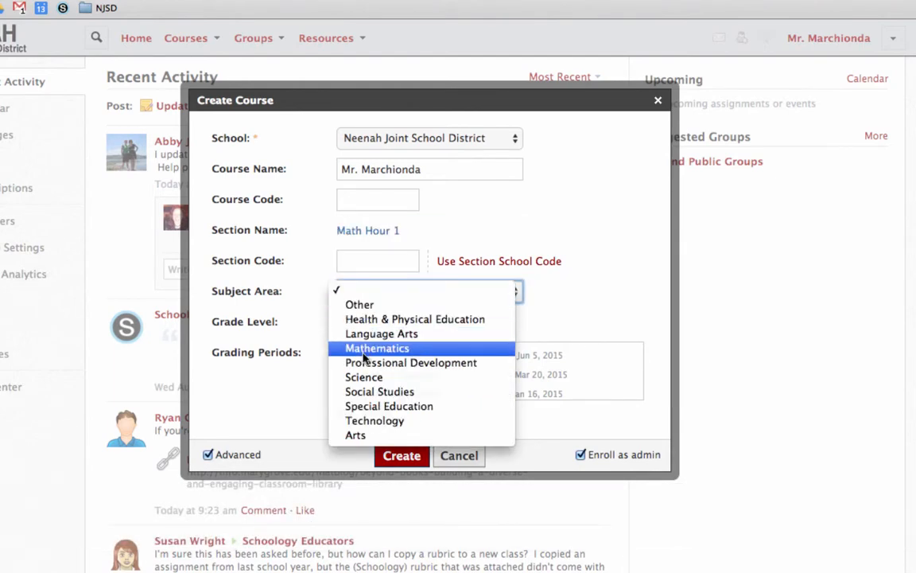
click(377, 348)
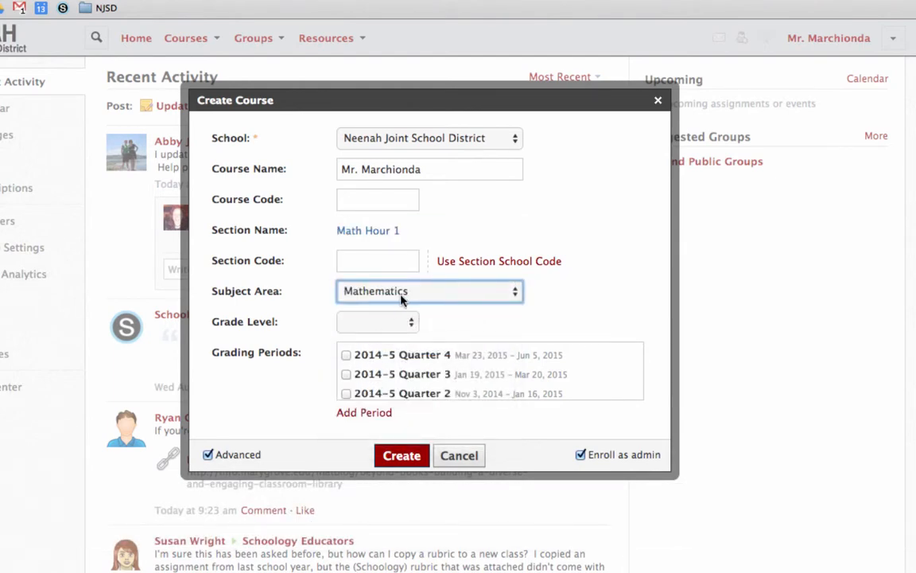
click(354, 324)
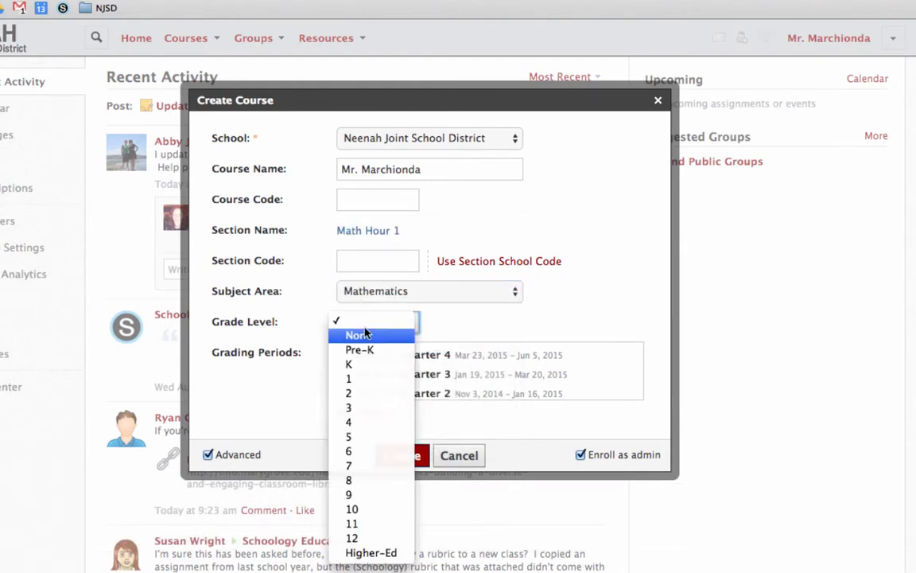
click(374, 466)
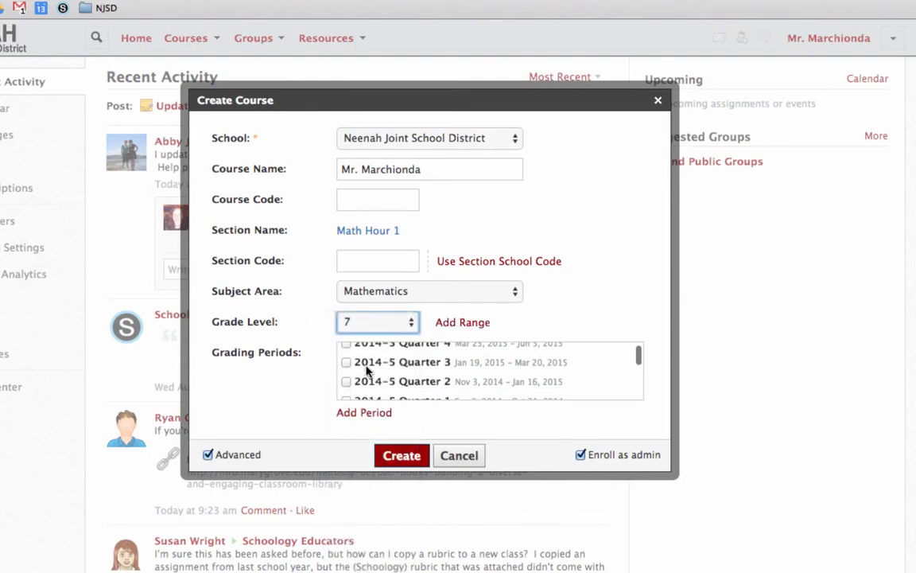
Assign the 2014-5 Quarter 1, 2, 3 and 4 grading periods and create the course.
scroll(350, 377, down, 3)
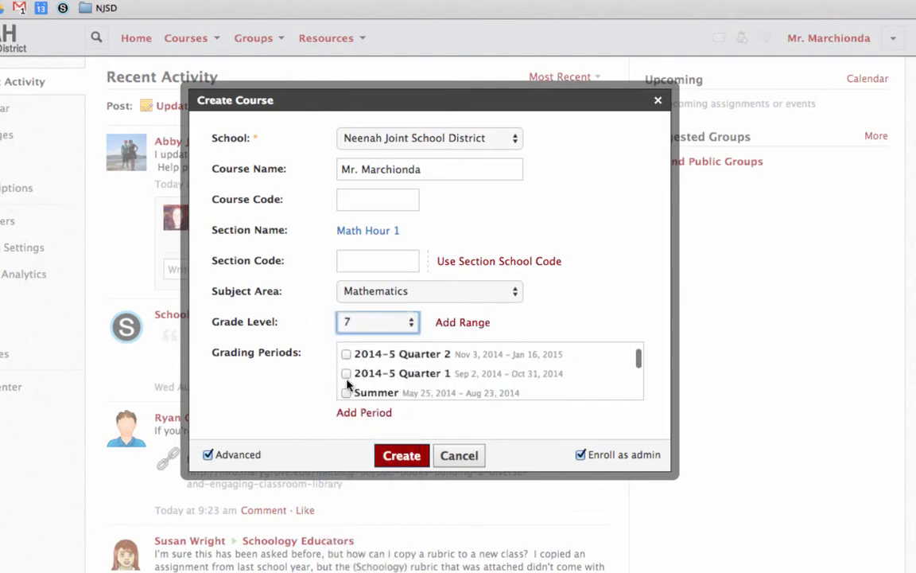
click(347, 374)
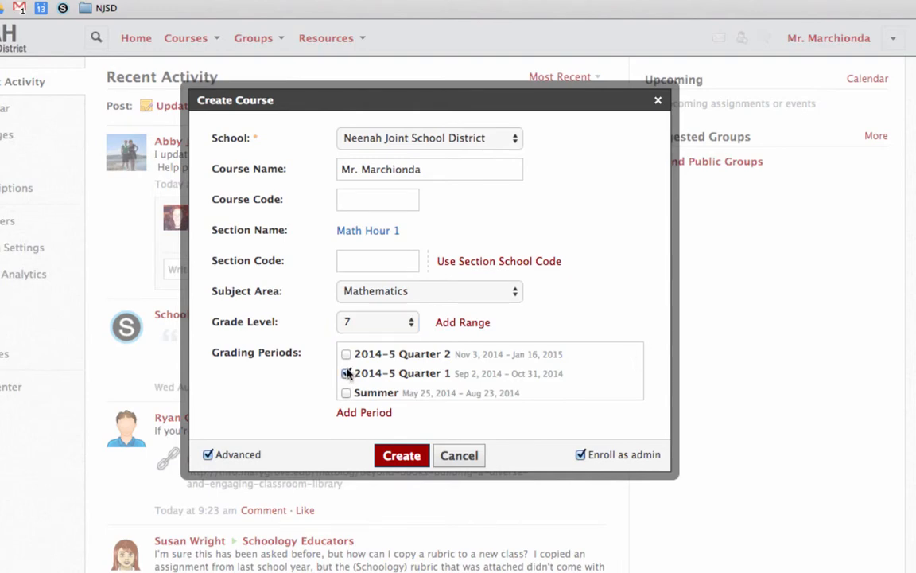
scroll(347, 370, up, 1)
click(347, 362)
scroll(347, 370, up, 2)
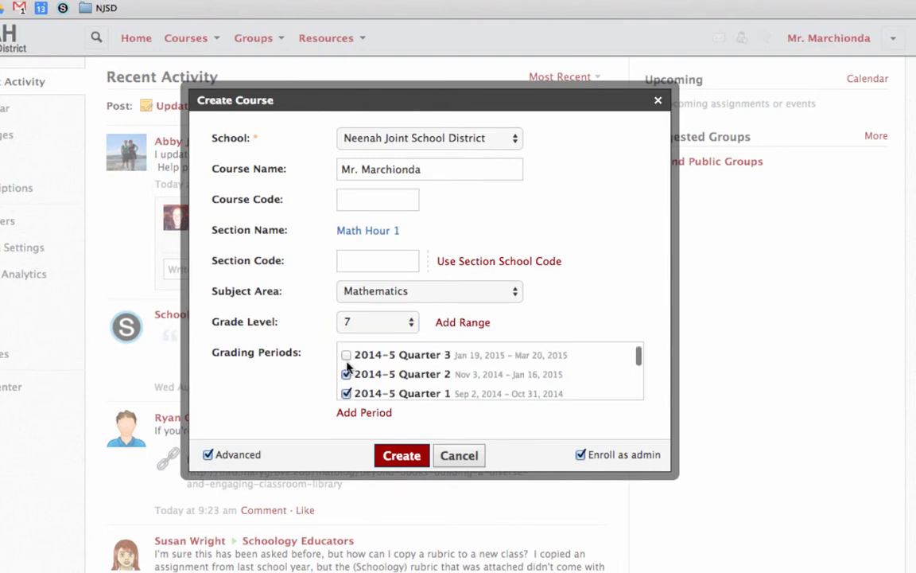
click(347, 374)
click(347, 355)
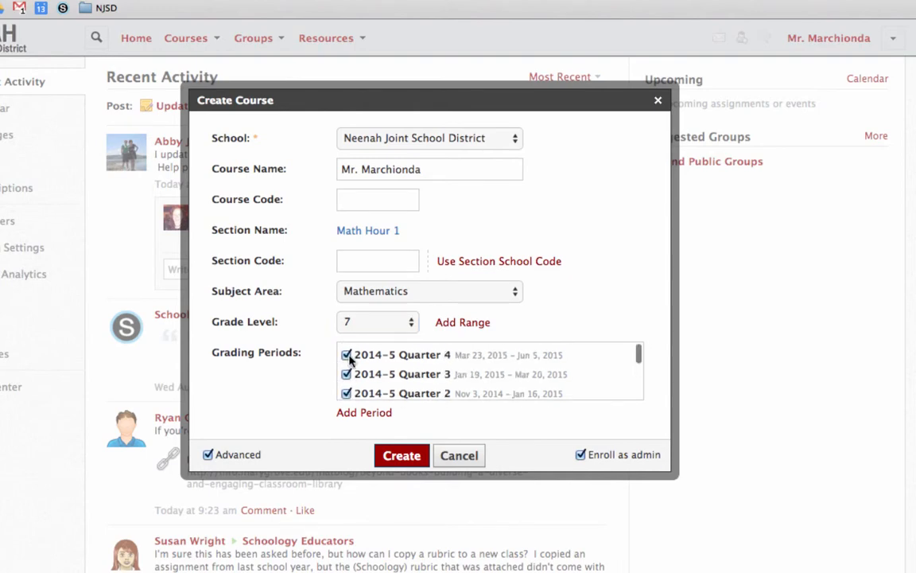
scroll(392, 372, down, 1)
scroll(391, 372, up, 1)
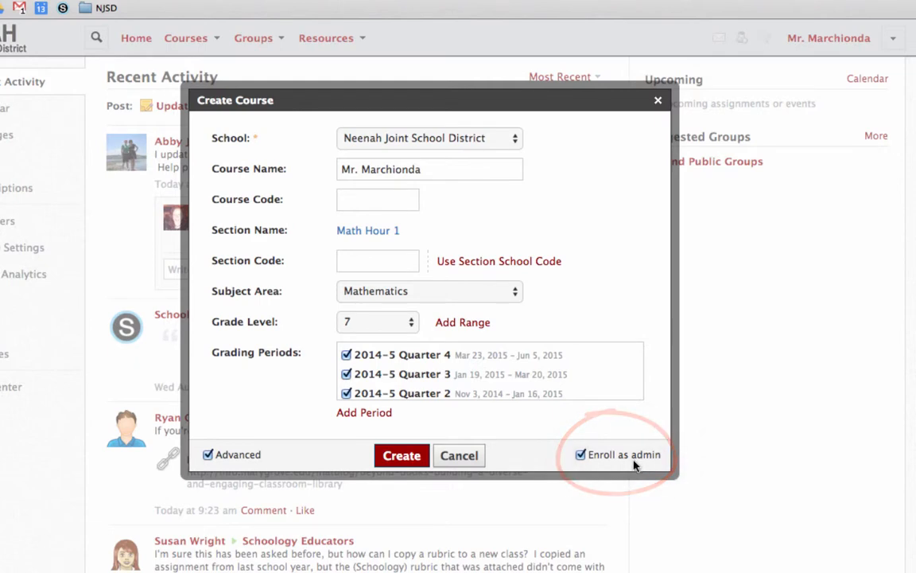
click(415, 460)
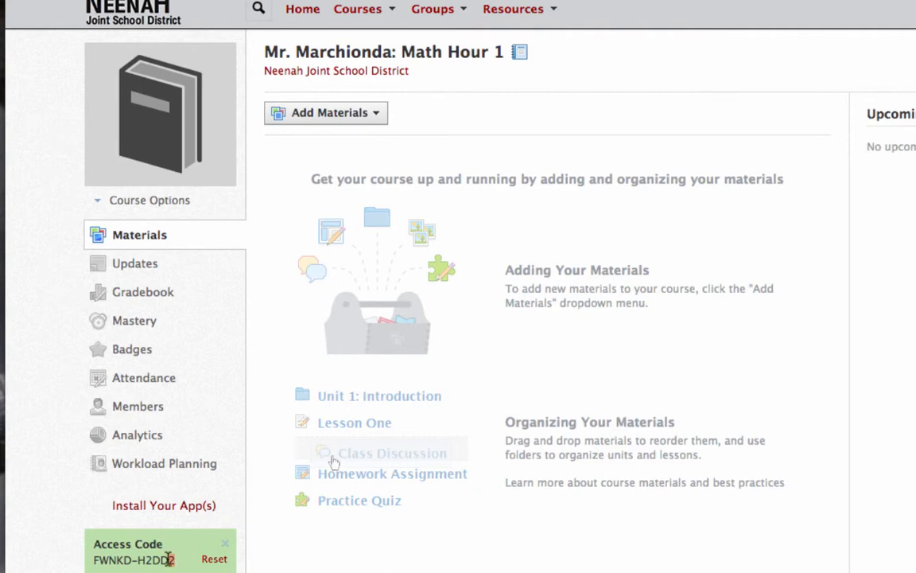
Highlight the new section's access code, and open the full list of courses to highlight the course's name.
drag(172, 560, 90, 562)
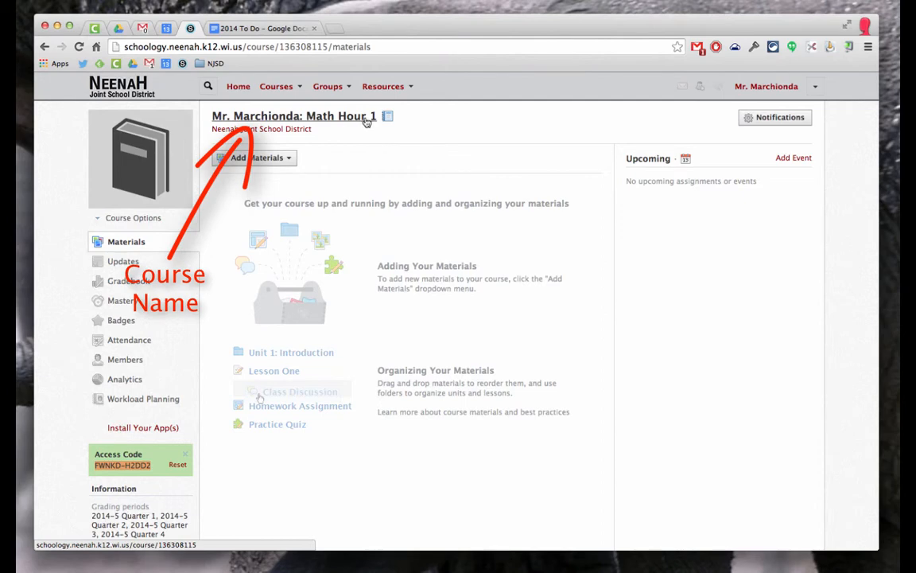
click(290, 88)
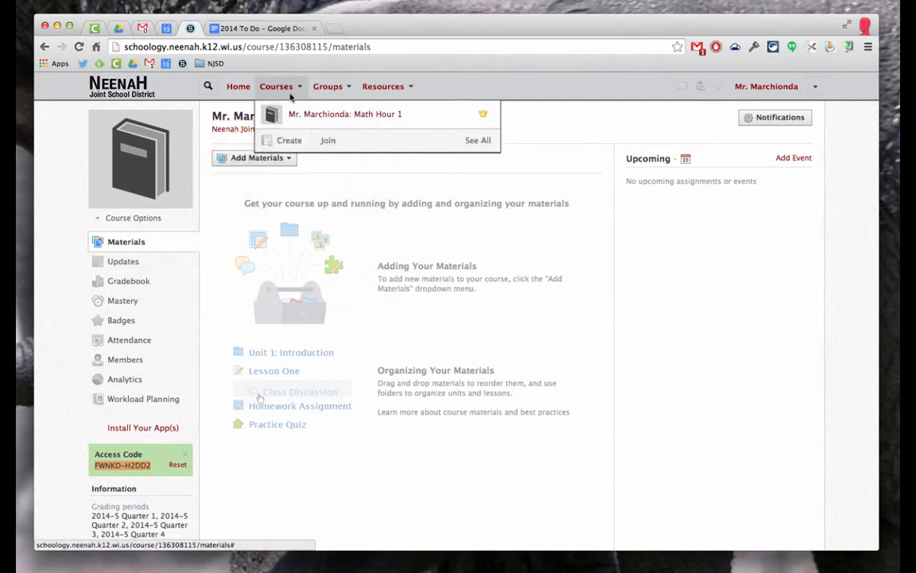
click(481, 150)
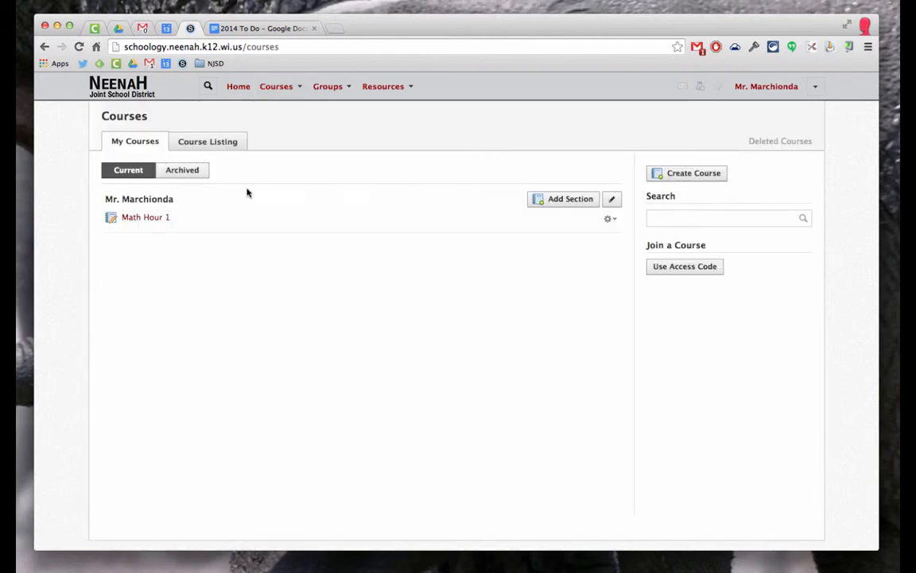
drag(175, 199, 102, 200)
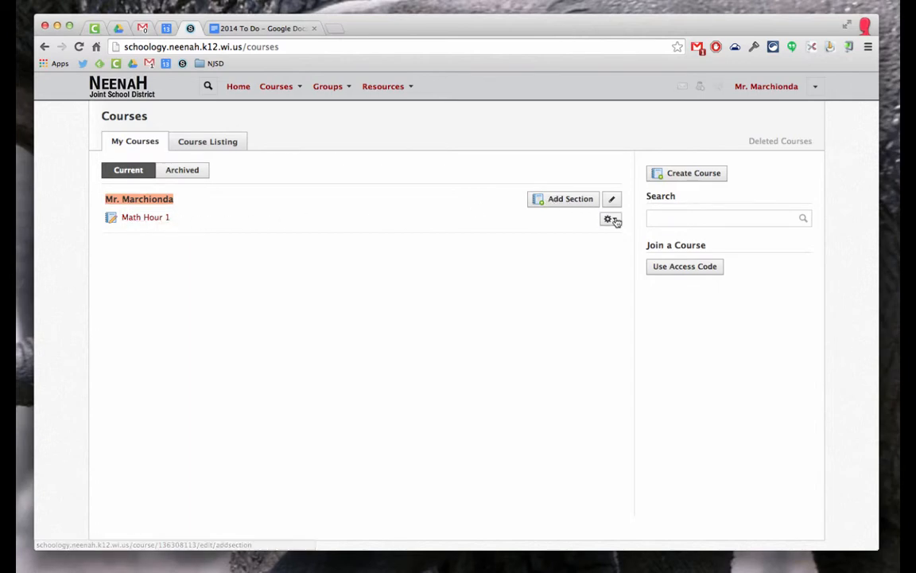
Start adding another section to the existing course and name it "Math Hour 2".
click(585, 201)
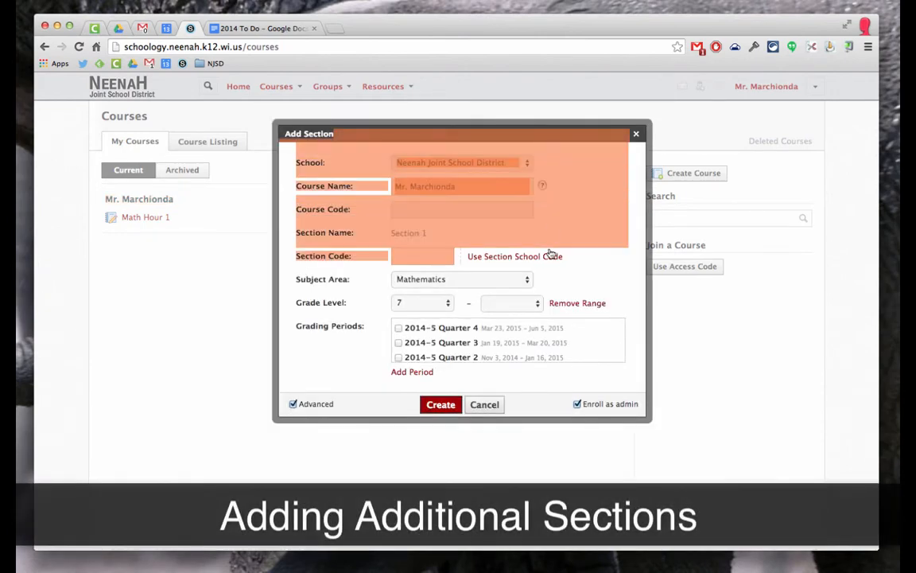
click(636, 134)
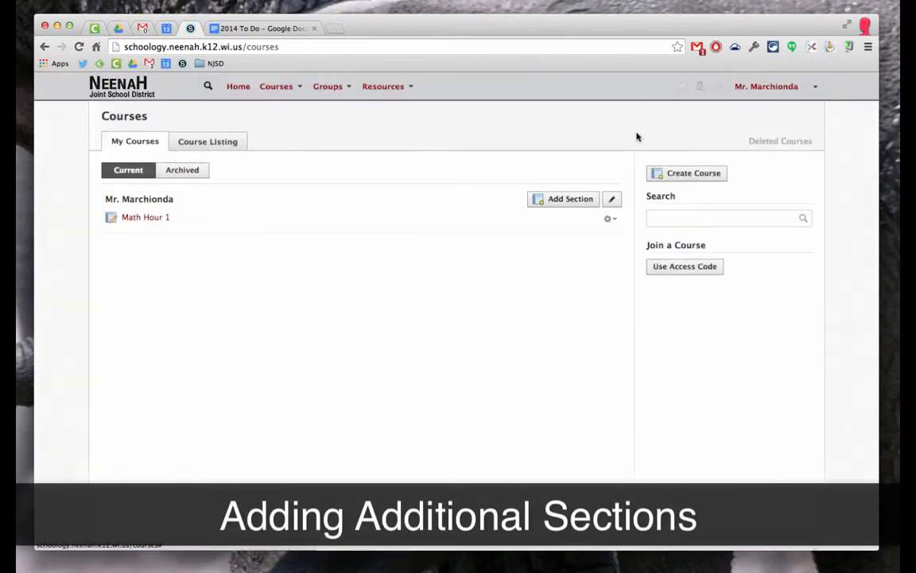
click(577, 204)
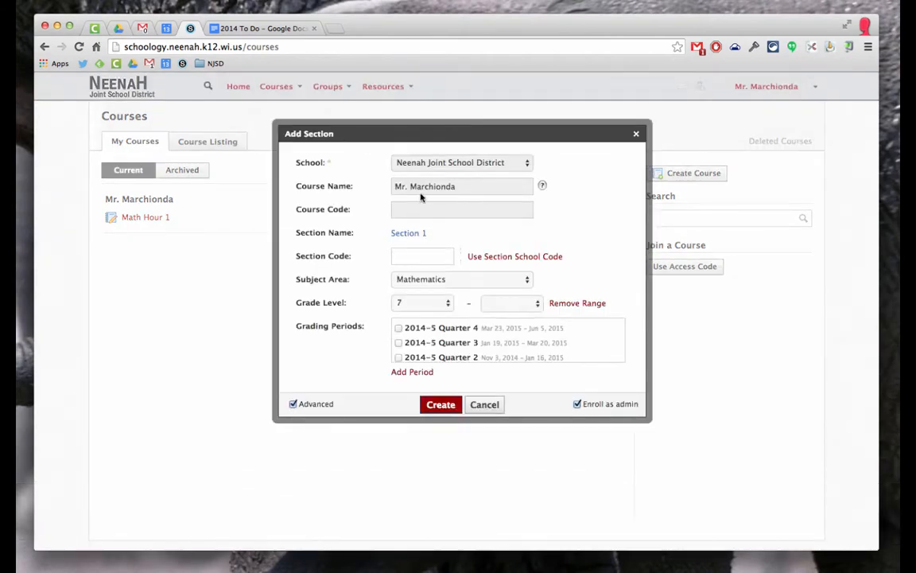
click(416, 234)
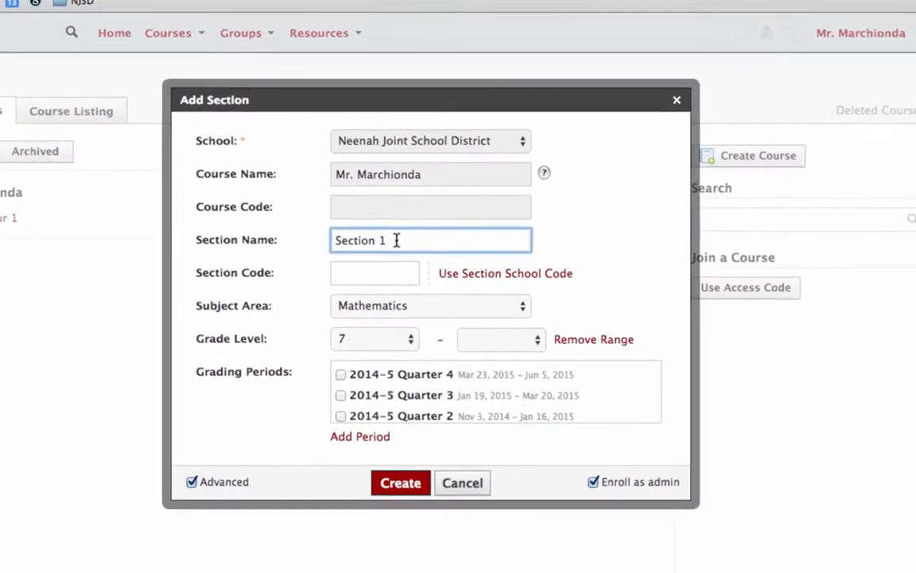
drag(396, 240, 275, 240)
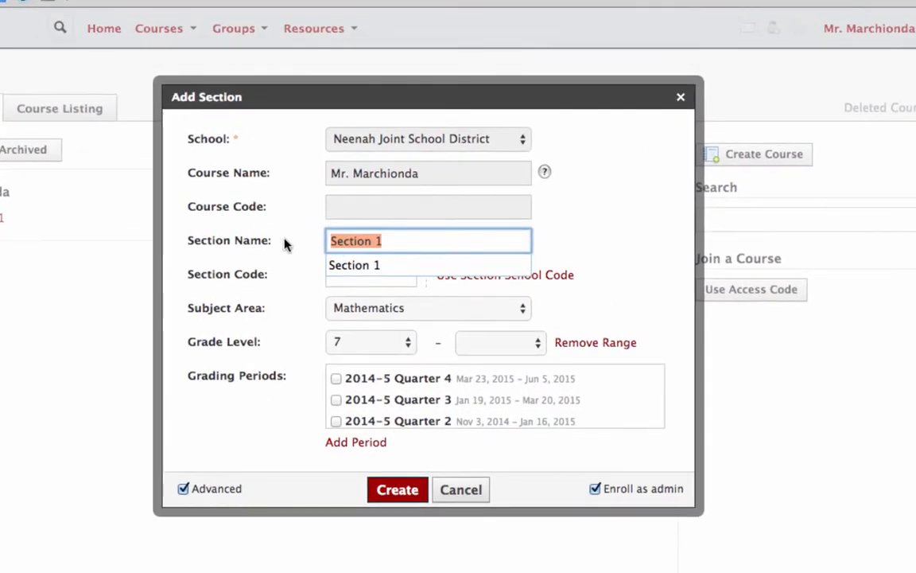
text(Math)
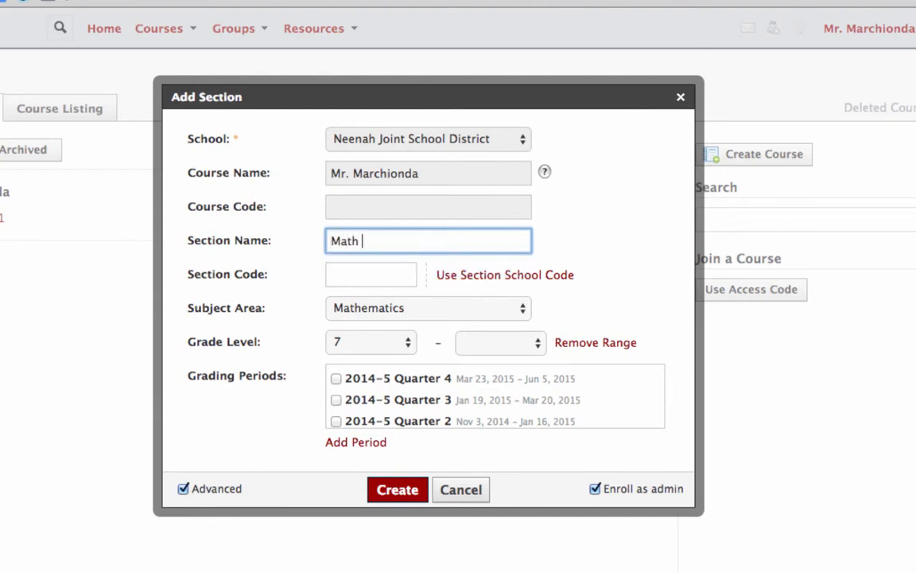
text( Hour 2)
Assign all four 2014-5 quarters as grading periods to the Math Hour 2 section and create it.
click(336, 380)
scroll(338, 402, down, 2)
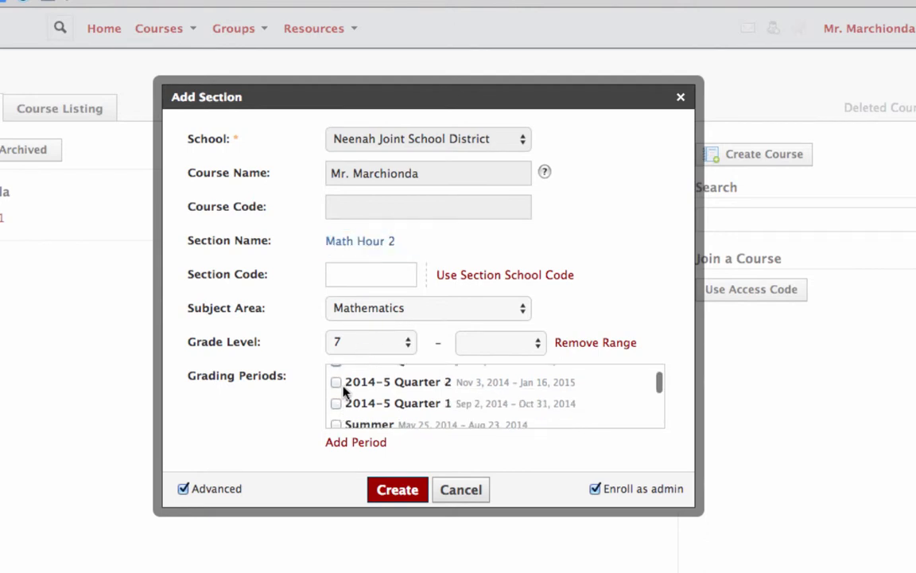
click(337, 384)
click(338, 403)
scroll(395, 430, up, 2)
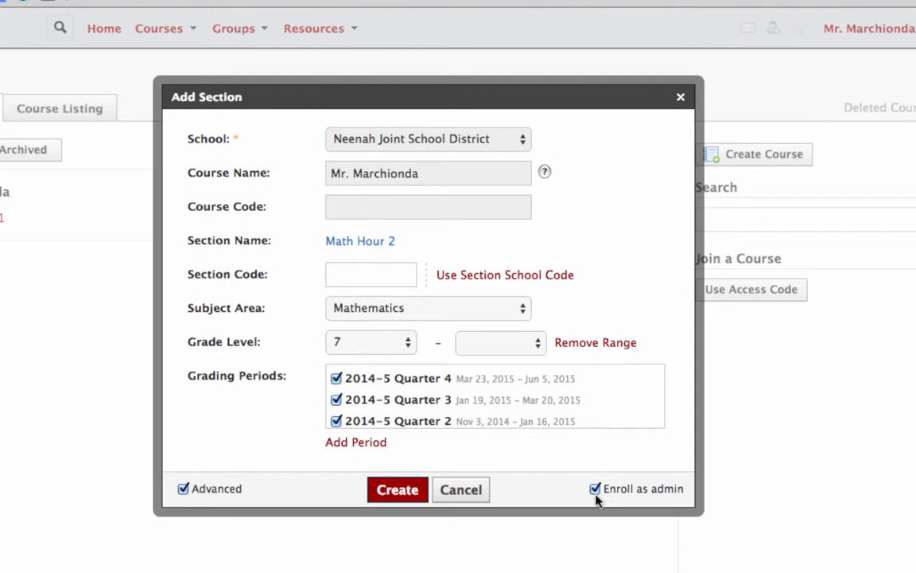
click(406, 492)
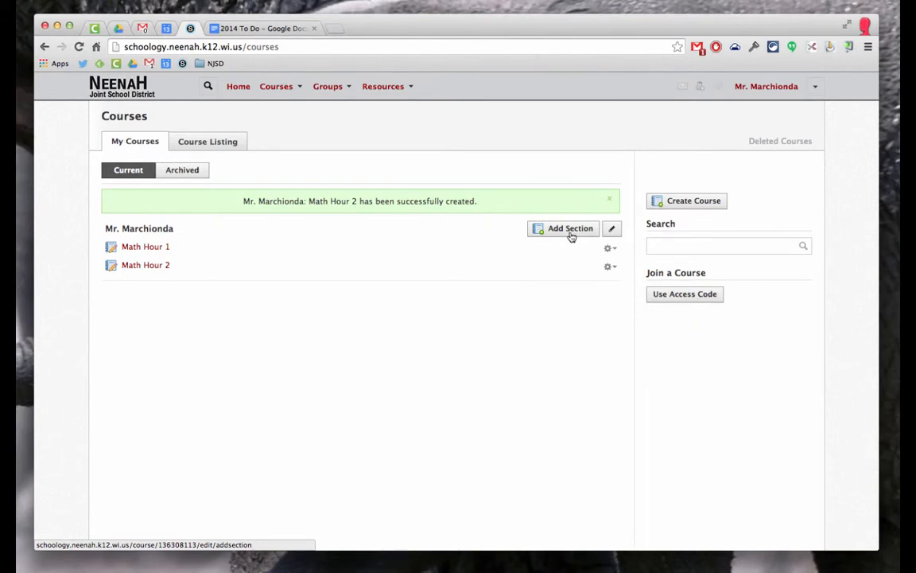
Dismiss the form for another new section and delete the Math Hour 2 section from the course.
click(570, 232)
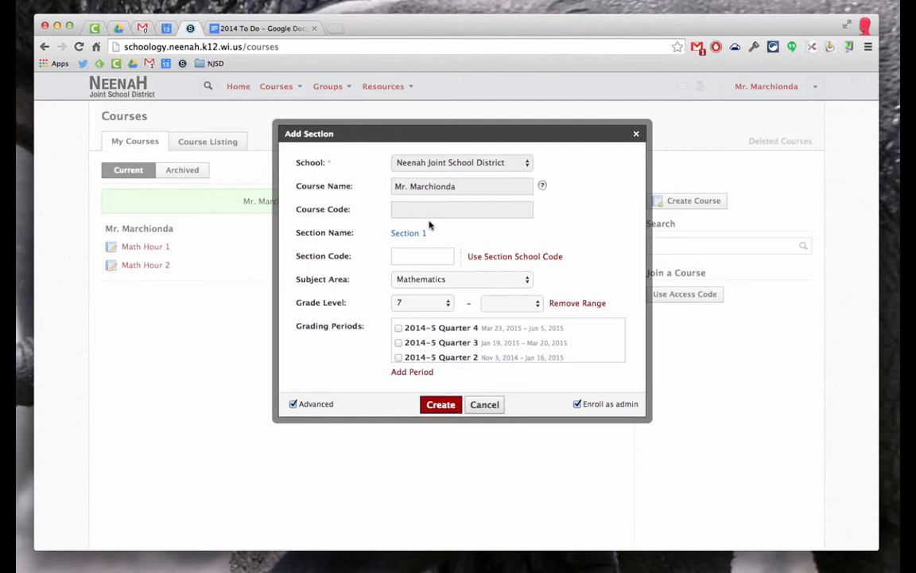
click(637, 134)
click(610, 266)
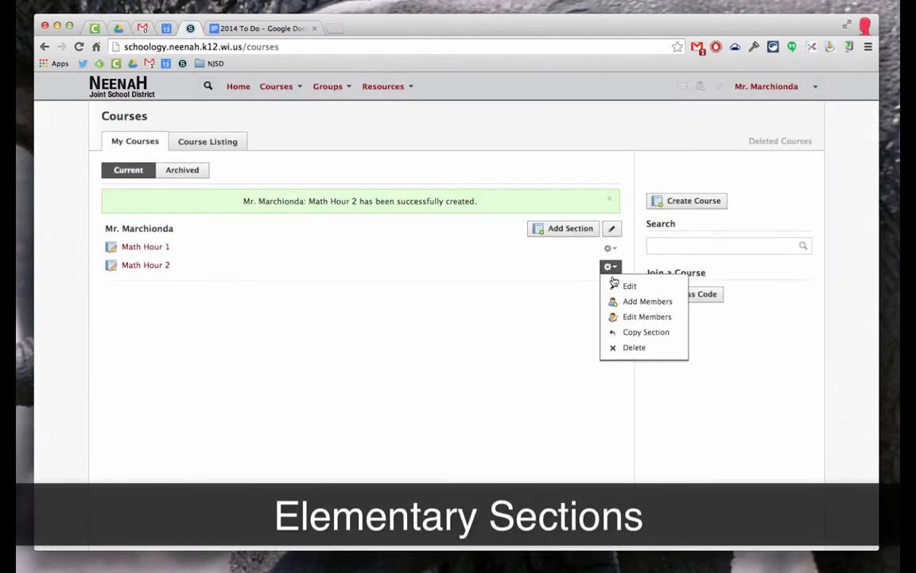
click(634, 349)
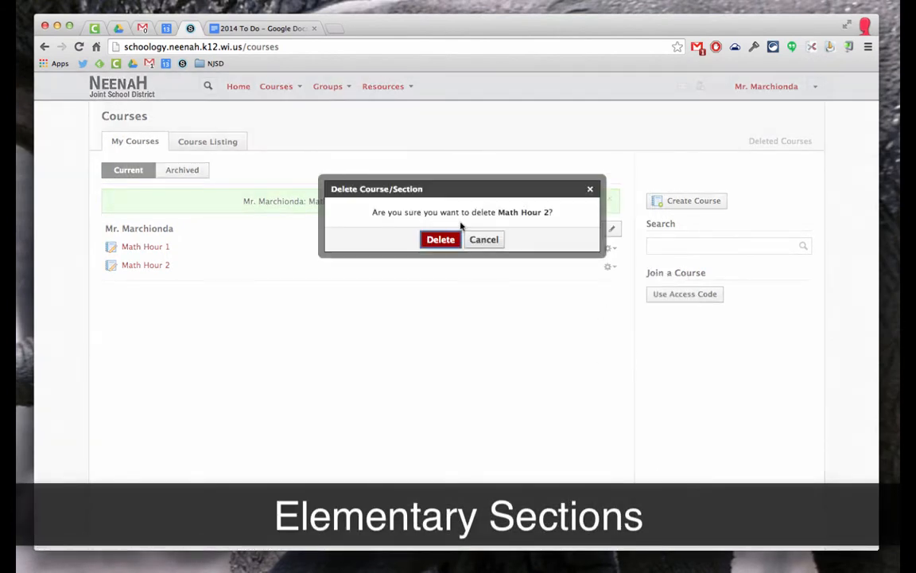
click(442, 240)
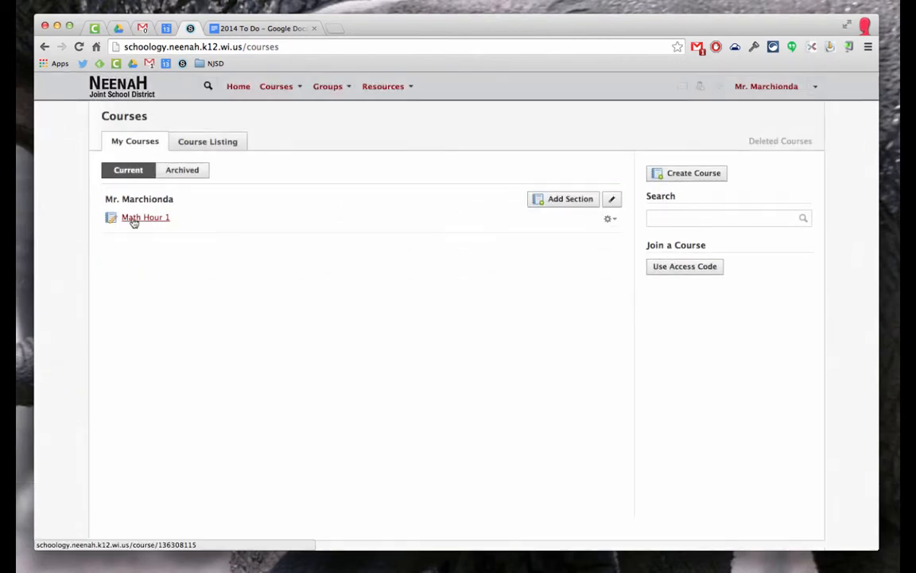
Rename the Math Hour 1 section as "Math" and save the change.
click(609, 218)
click(614, 237)
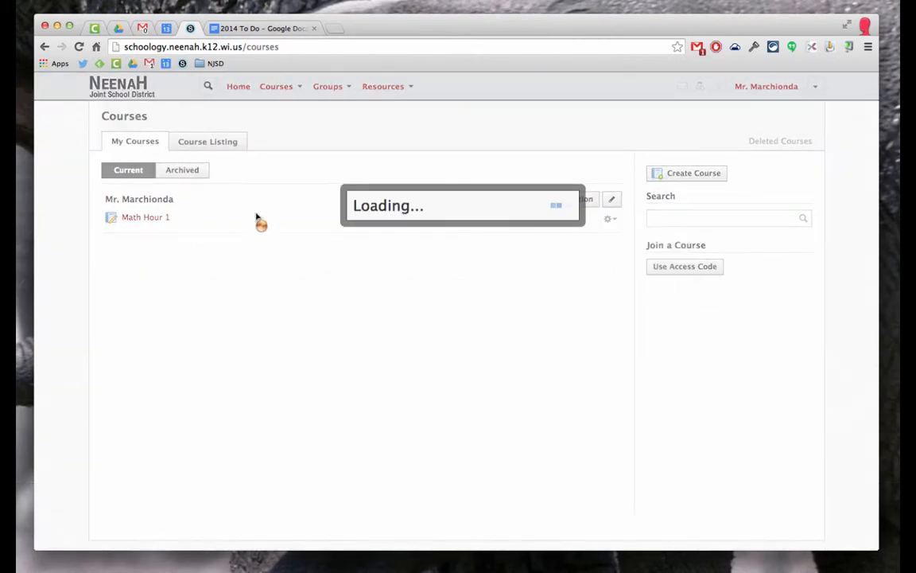
click(438, 237)
drag(444, 233, 315, 235)
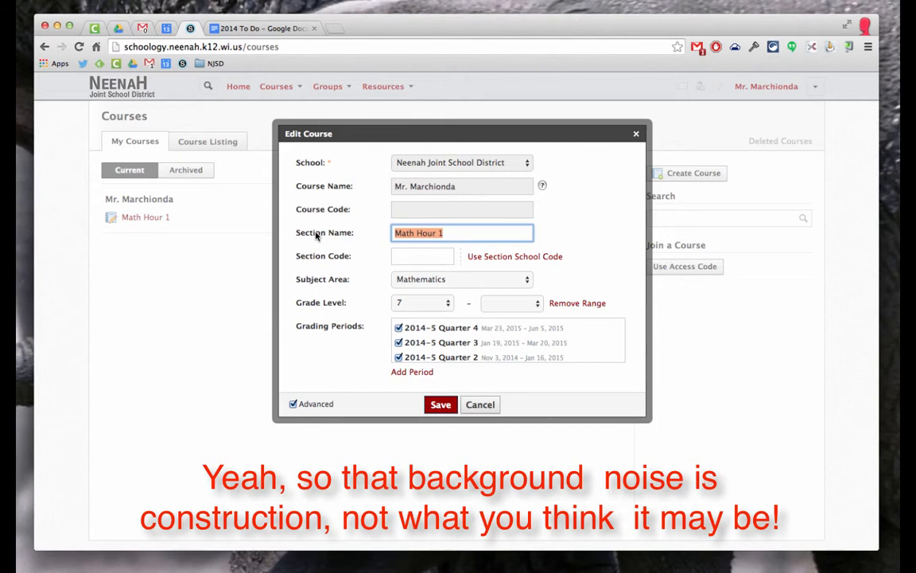
text(Math)
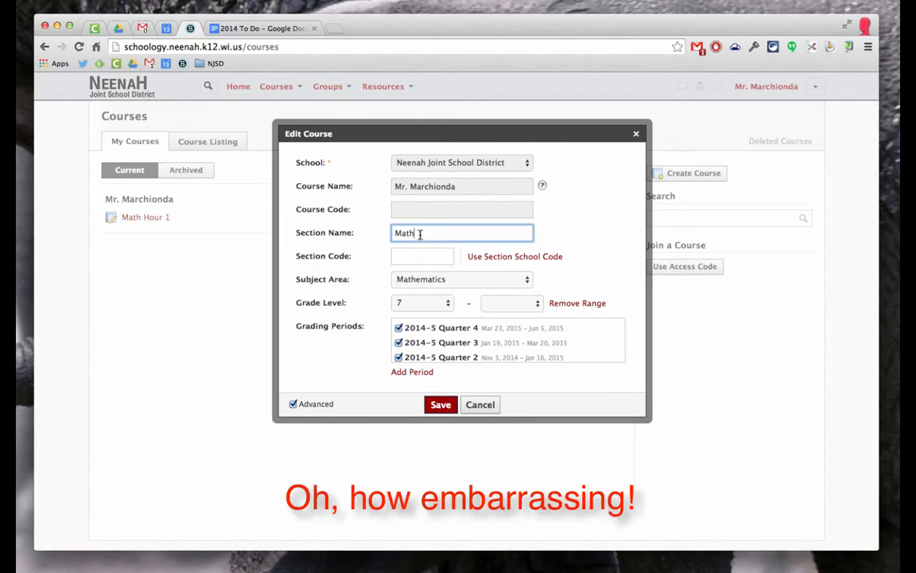
double_click(466, 235)
drag(417, 234, 394, 233)
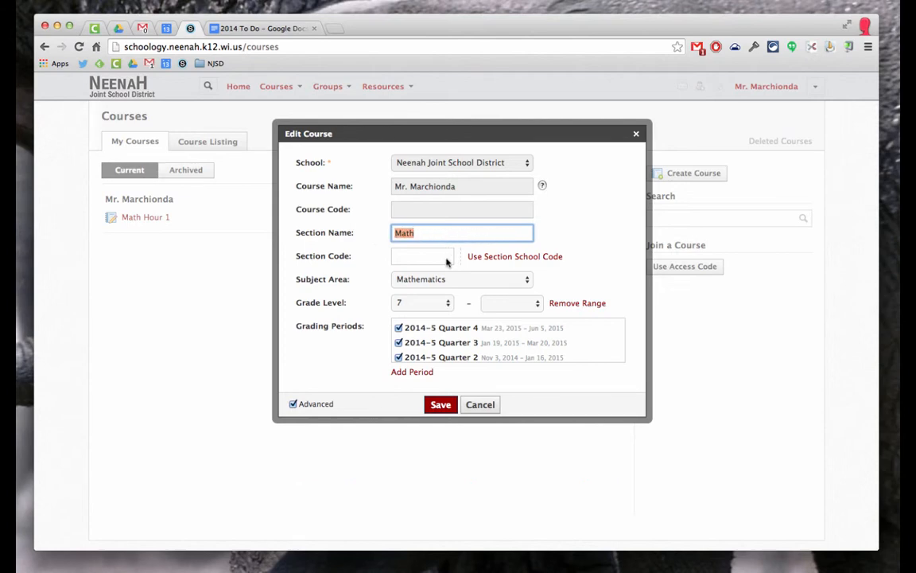
click(442, 406)
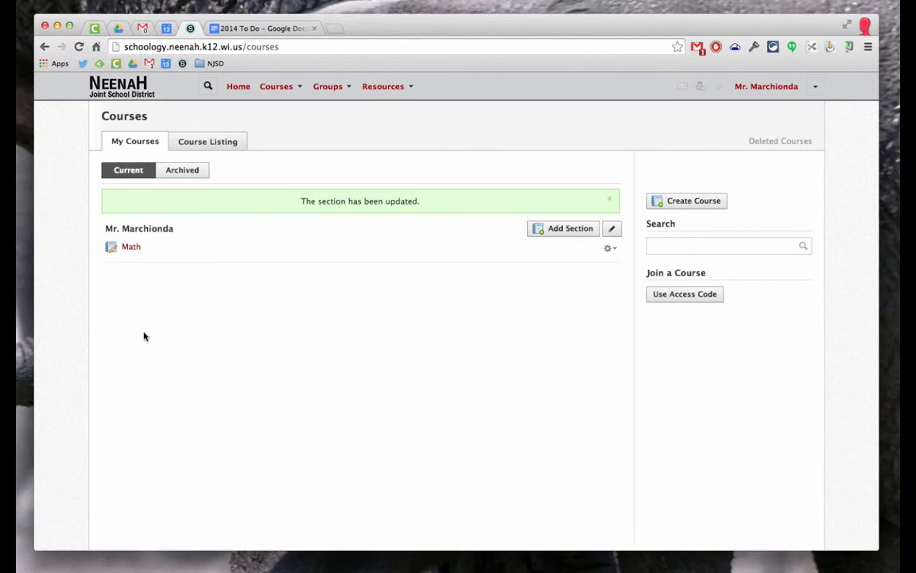
Rename the course's remaining section as "General News" and save the change.
click(610, 249)
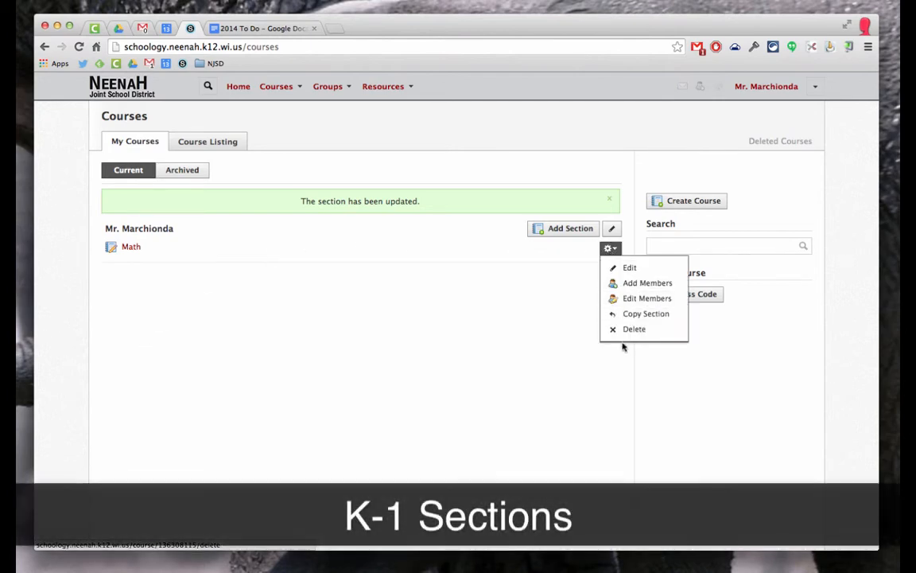
click(628, 268)
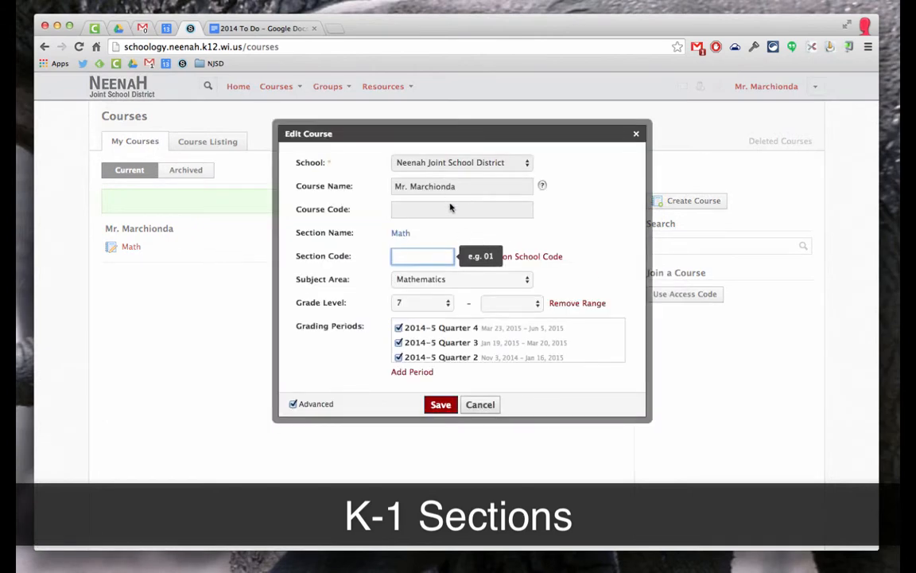
click(436, 233)
drag(439, 233, 368, 233)
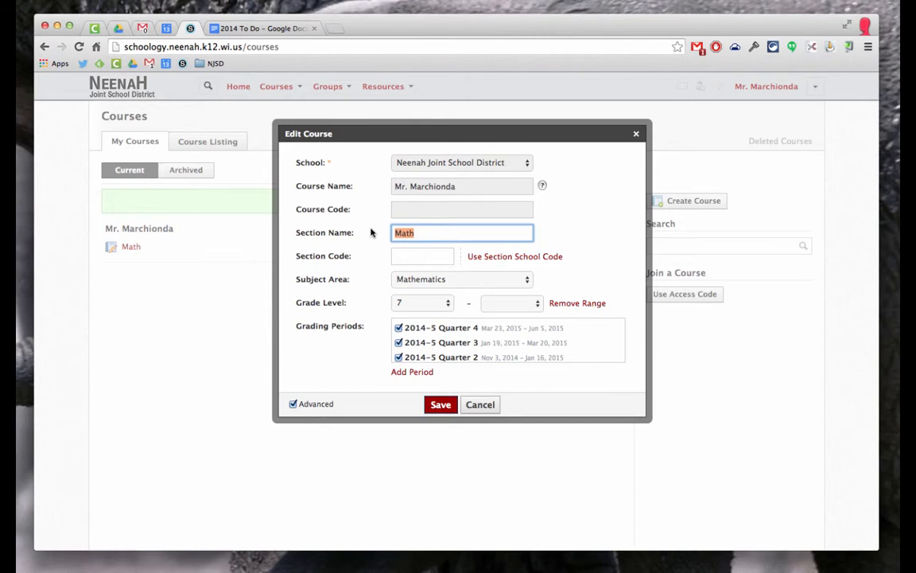
text(General Info)
key(BackSpace)
key(BackSpace)
key(BackSpace)
key(BackSpace)
text(News)
click(439, 405)
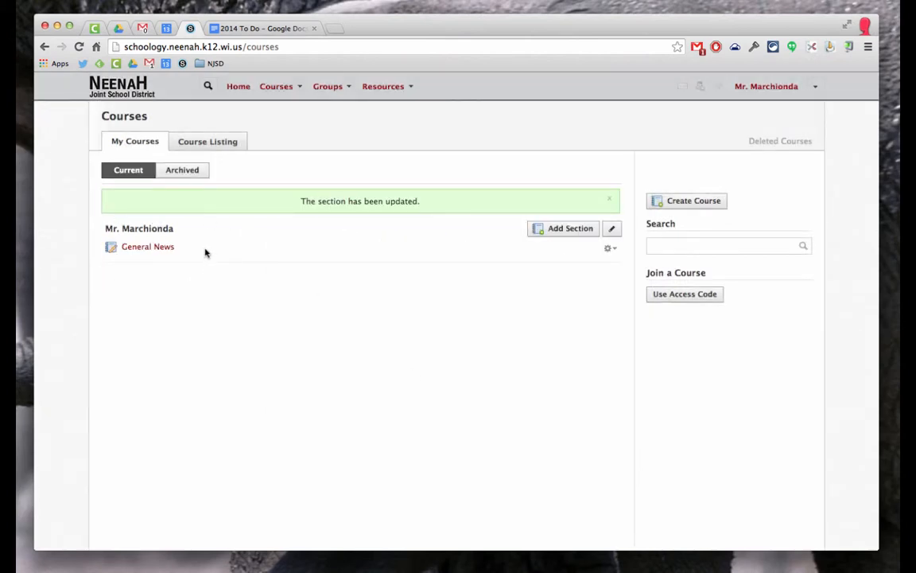
Open the General News section's updates page and highlight the section's access code.
click(161, 249)
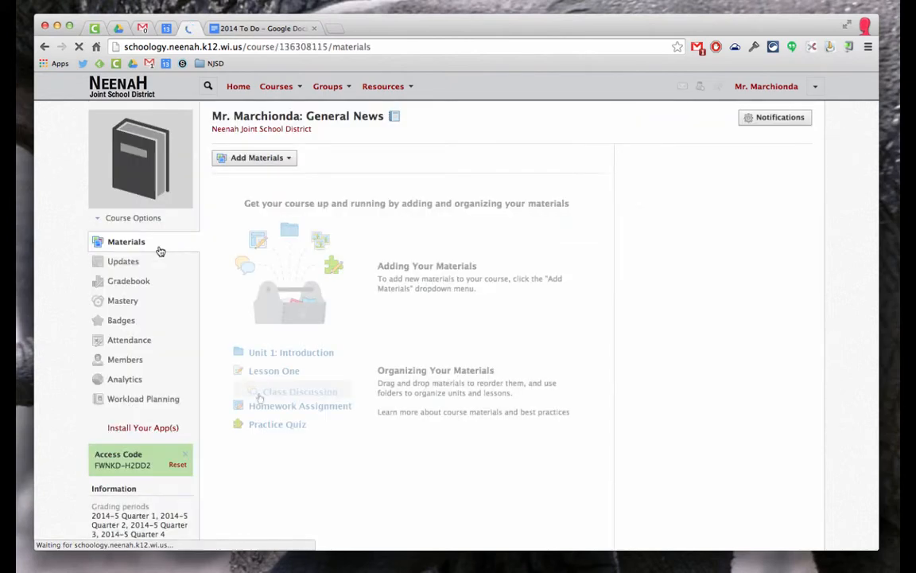
click(131, 266)
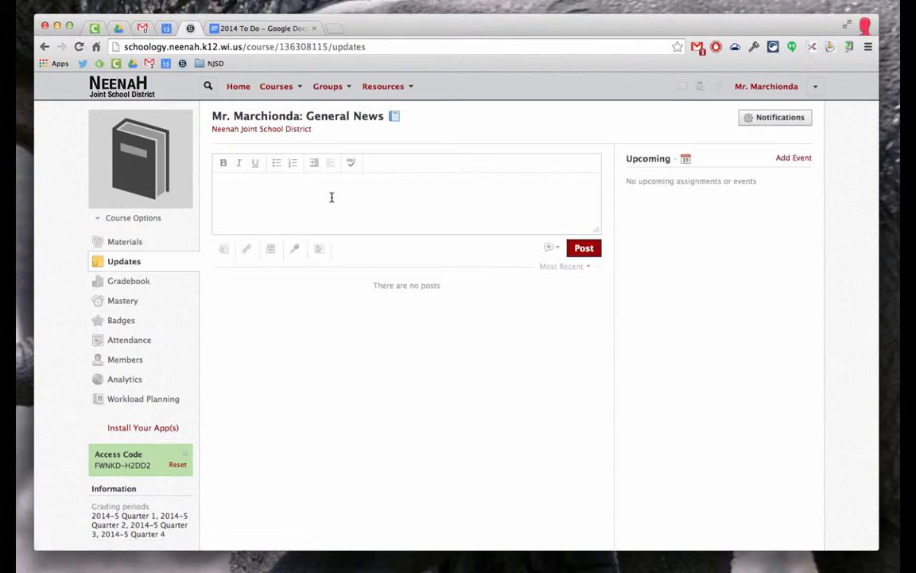
drag(152, 466, 94, 465)
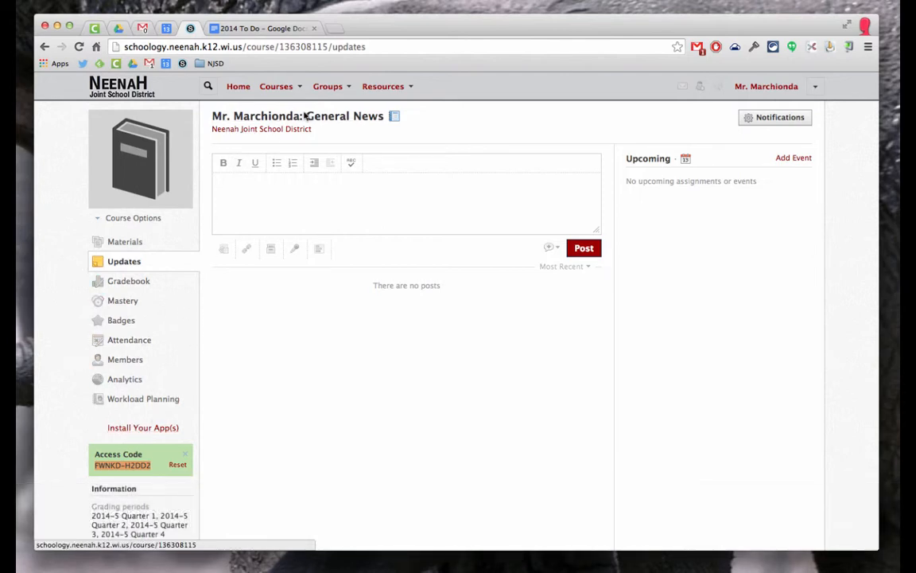
Reopen General News from the list of courses and highlight the access code on its materials page.
click(299, 88)
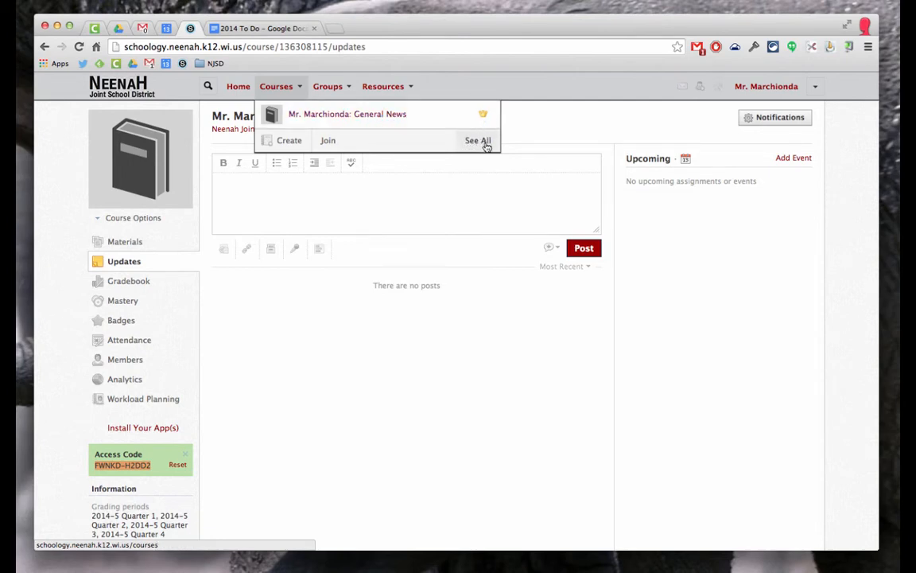
click(358, 119)
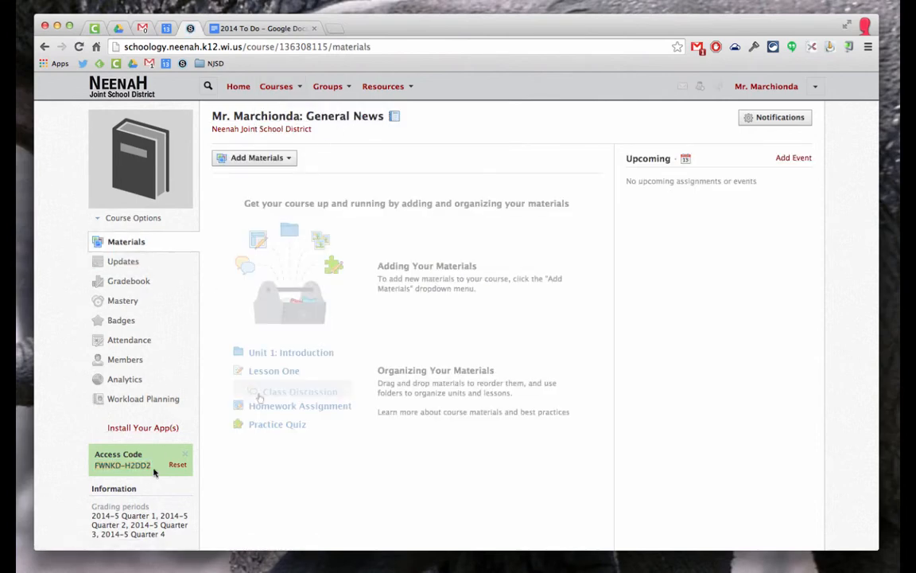
drag(152, 465, 93, 465)
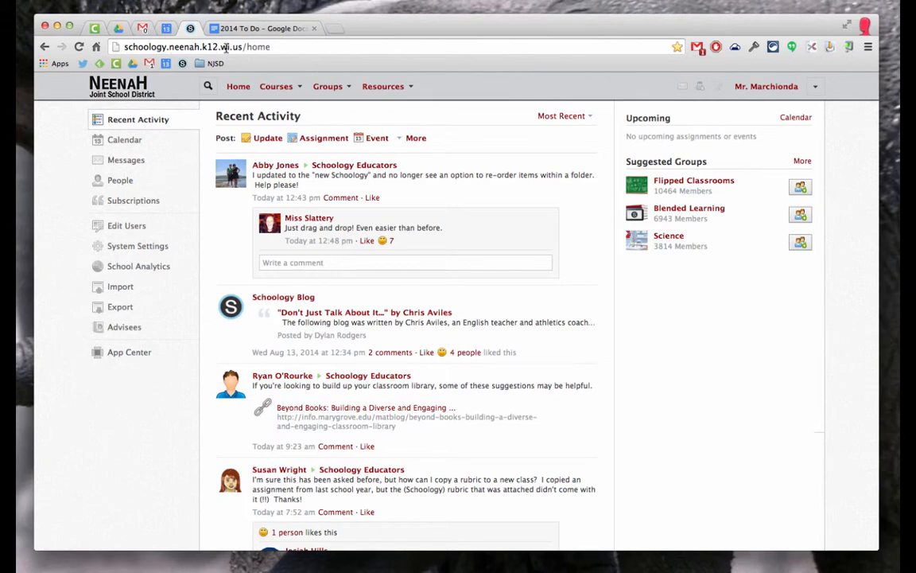
Open the form for joining a course with an access code, and close it without joining.
click(296, 92)
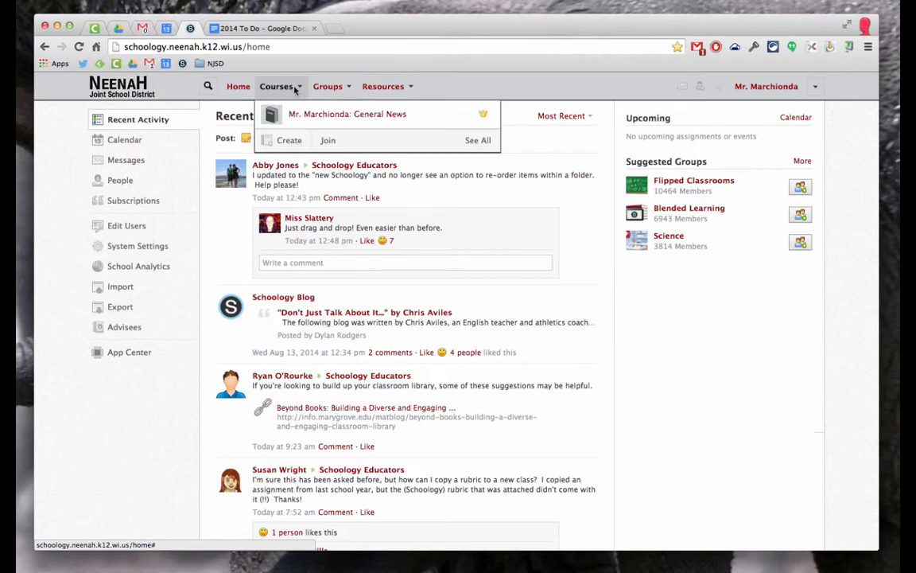
click(328, 141)
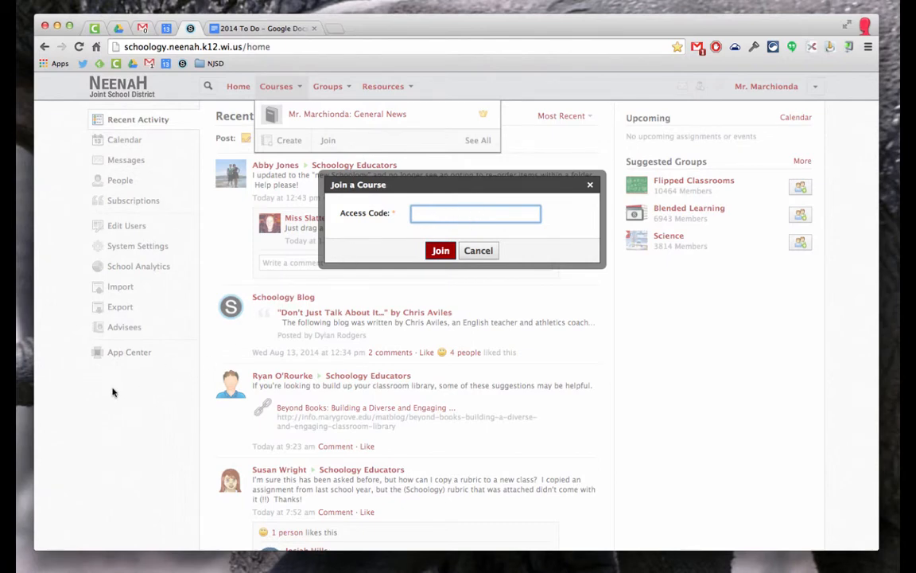
click(591, 186)
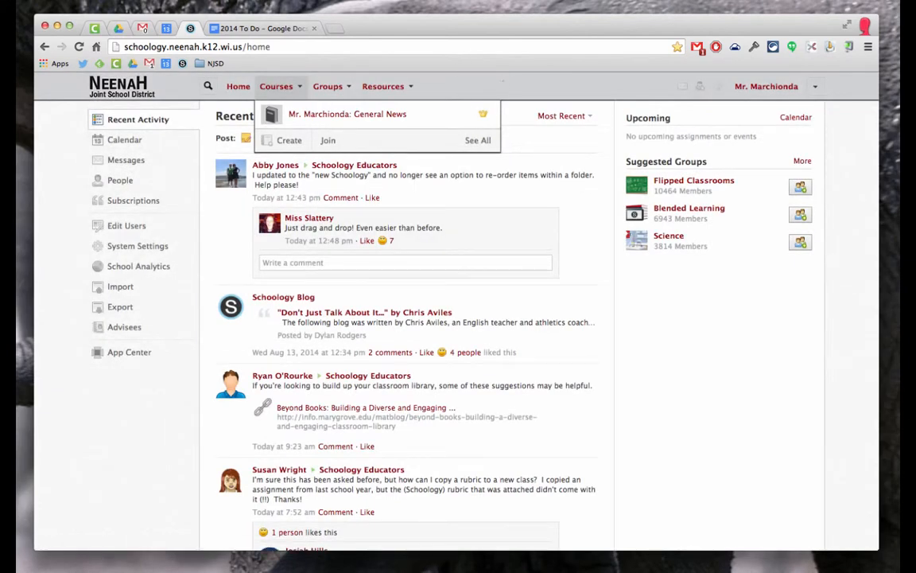